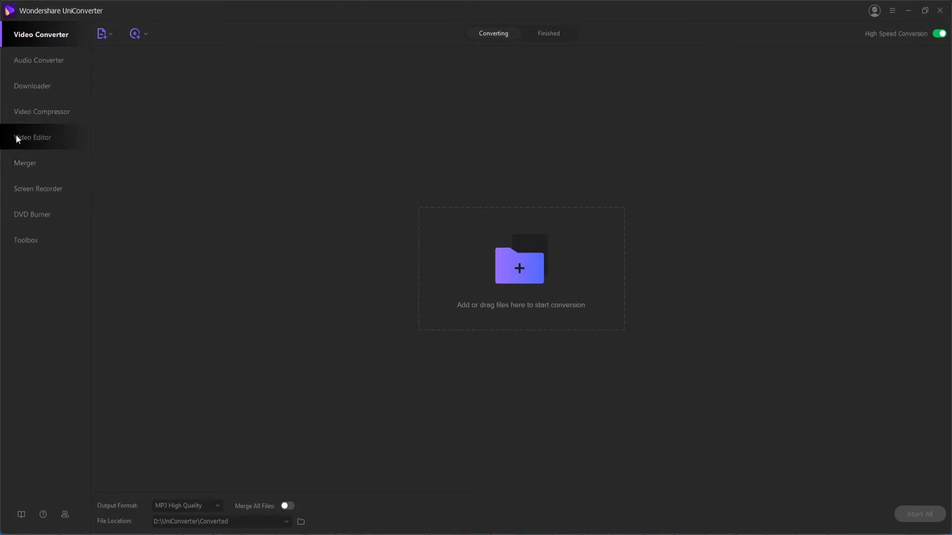
Open the Video Converter Ultimate clip in the Video Editor's Subtitle tool
left_click(28, 139)
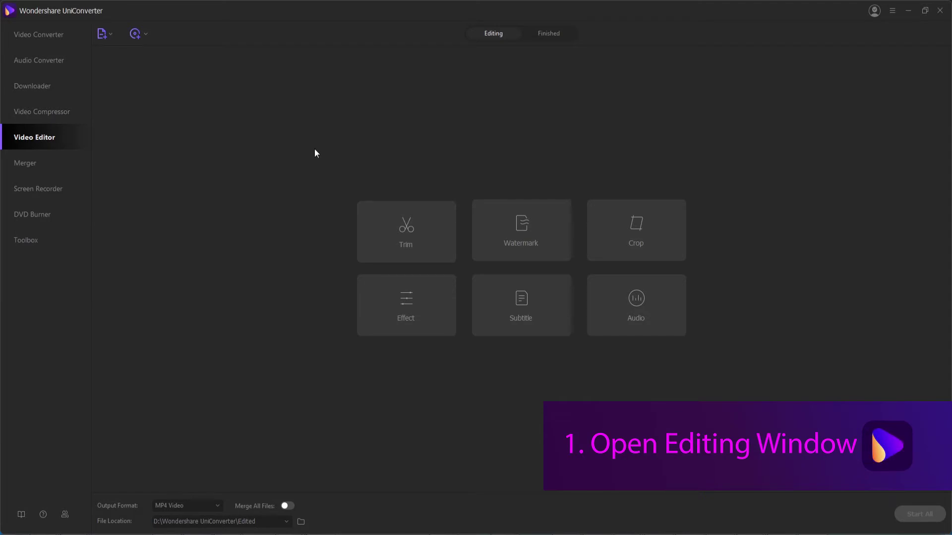
left_click(503, 325)
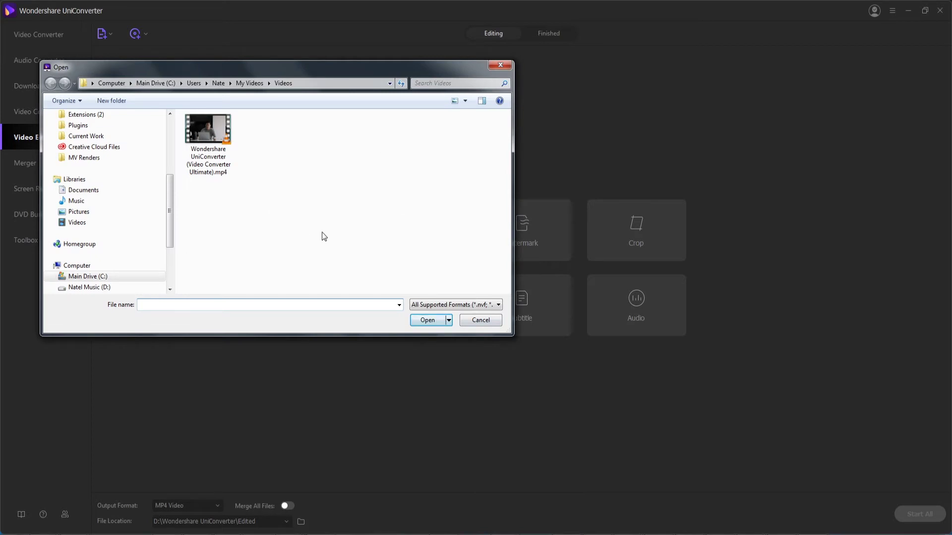
left_click(209, 136)
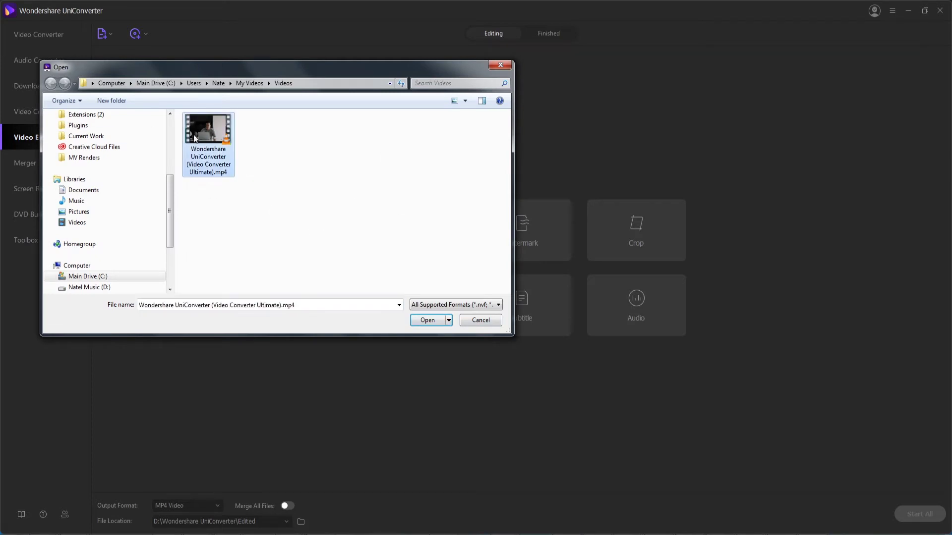
double_click(209, 138)
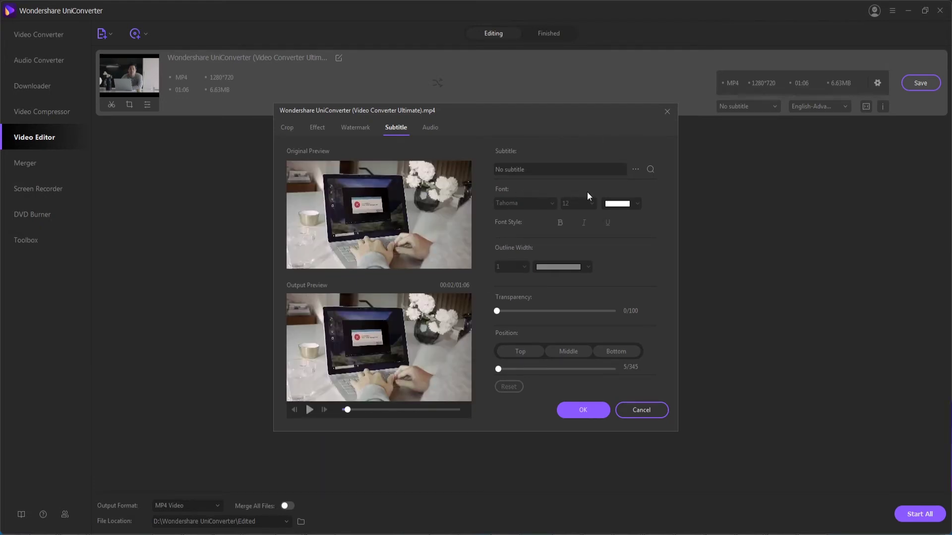
Add the Ratatouille.2007.1080p.BrRip.x264.YIFY.srt subtitle file to the clip
left_click(635, 168)
left_click(605, 167)
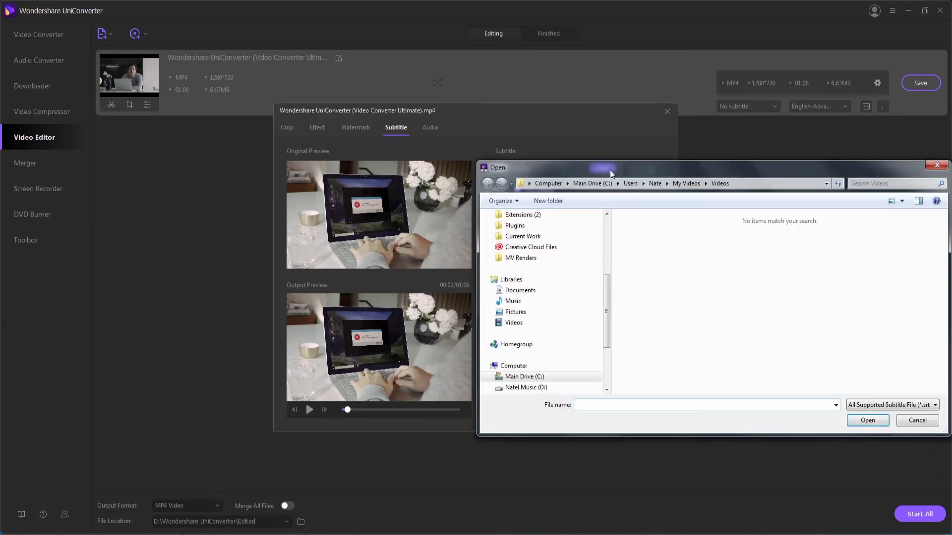
left_click_drag(610, 169, 392, 148)
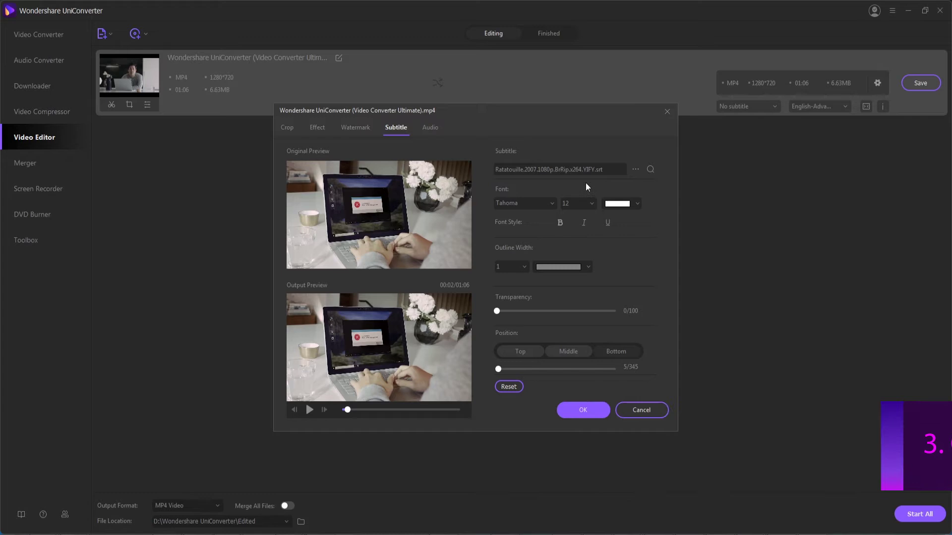
Set the subtitle font to Agency FB at size 72 and play the preview from about 00:50
left_click(524, 203)
left_click(525, 203)
left_click_drag(348, 410, 433, 414)
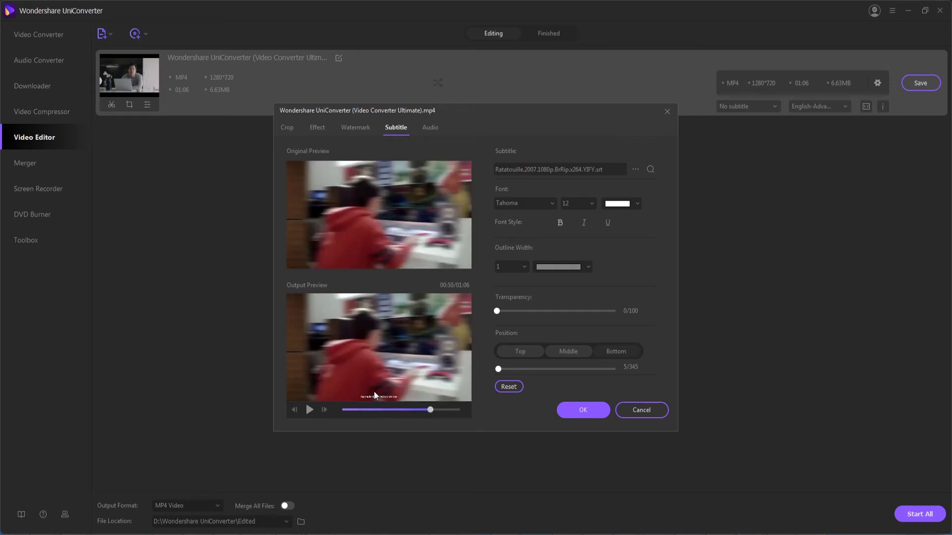
left_click(555, 202)
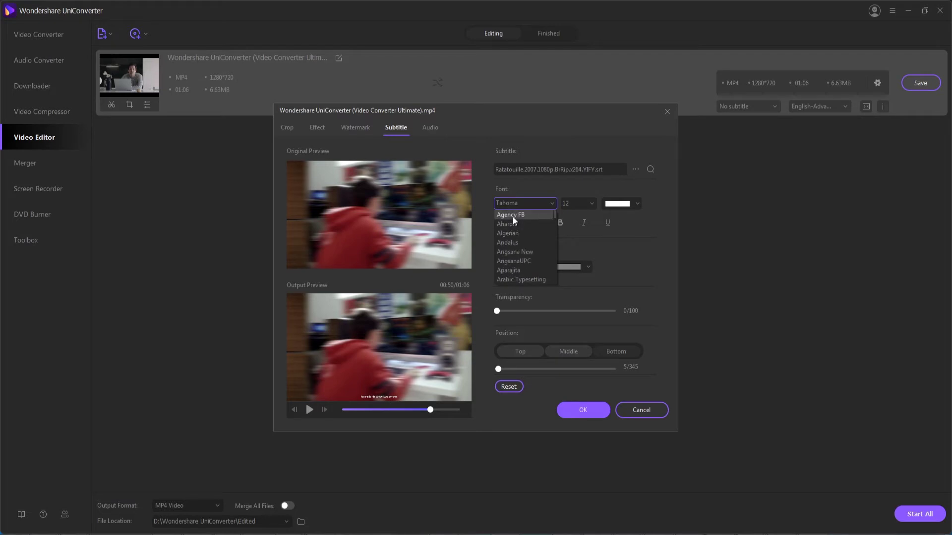
left_click(513, 216)
left_click(591, 204)
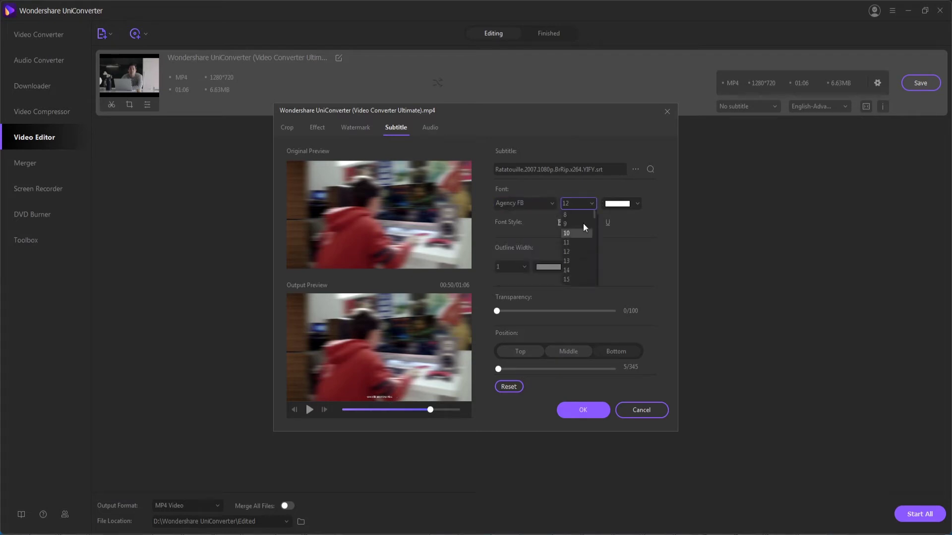
scroll(571, 245, "up", 2)
left_click(570, 227)
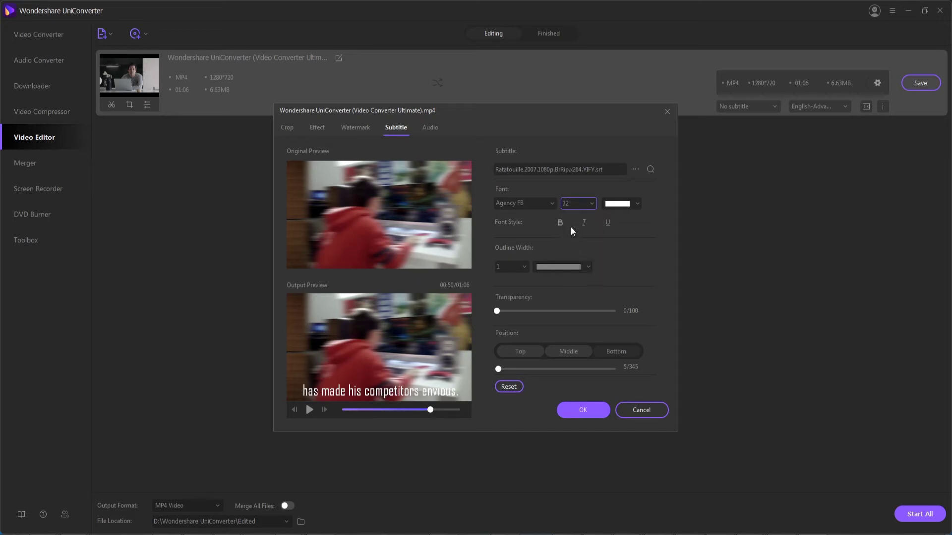
left_click(311, 410)
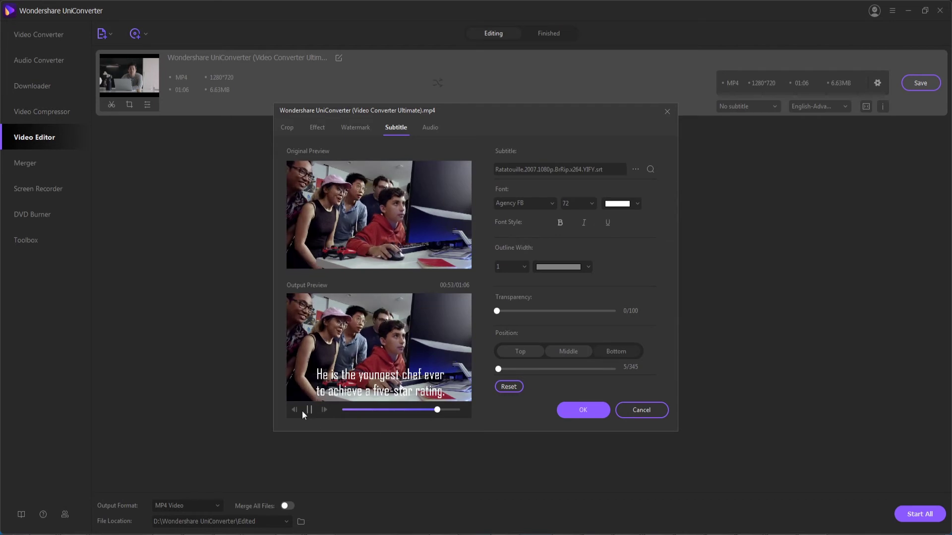
Make the subtitle text yellow, leaving it without bold, italic or underline
left_click(309, 409)
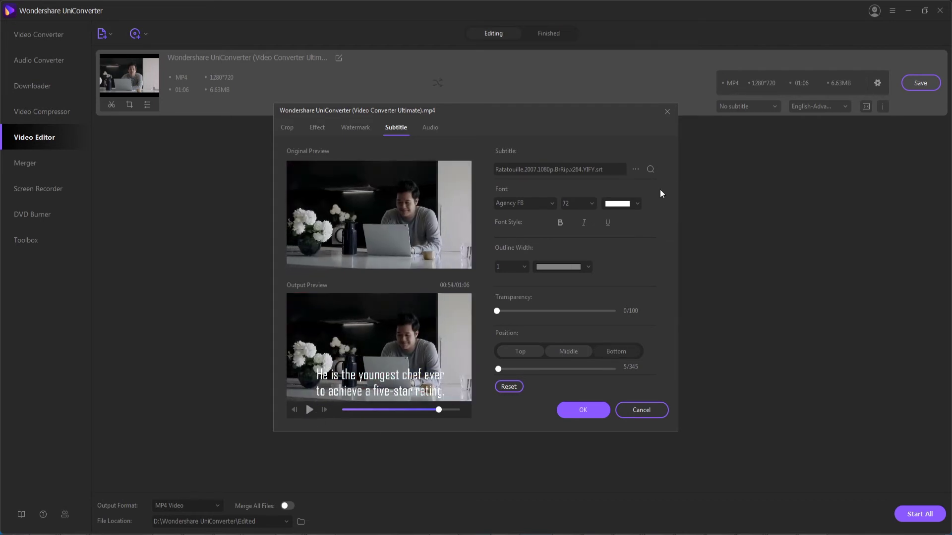
left_click(639, 204)
left_click(620, 215)
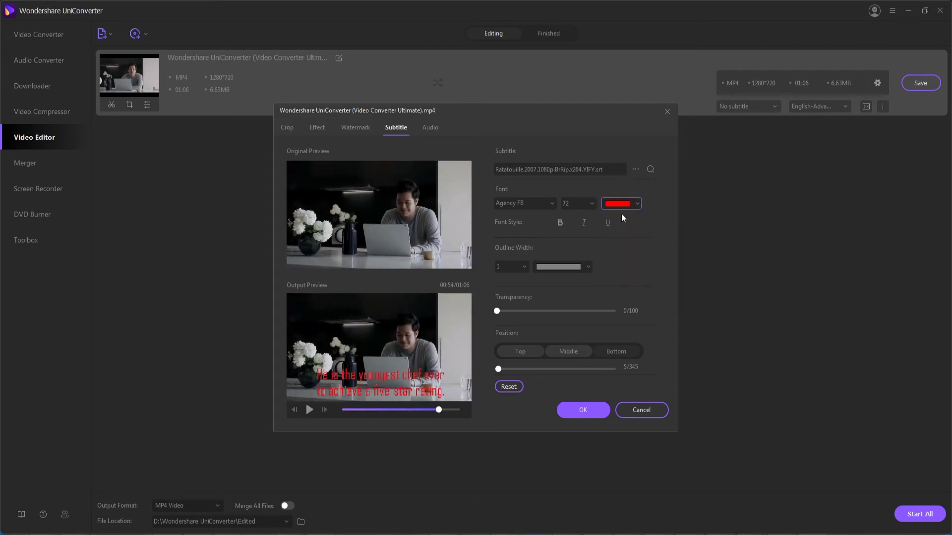
left_click(637, 204)
left_click(619, 233)
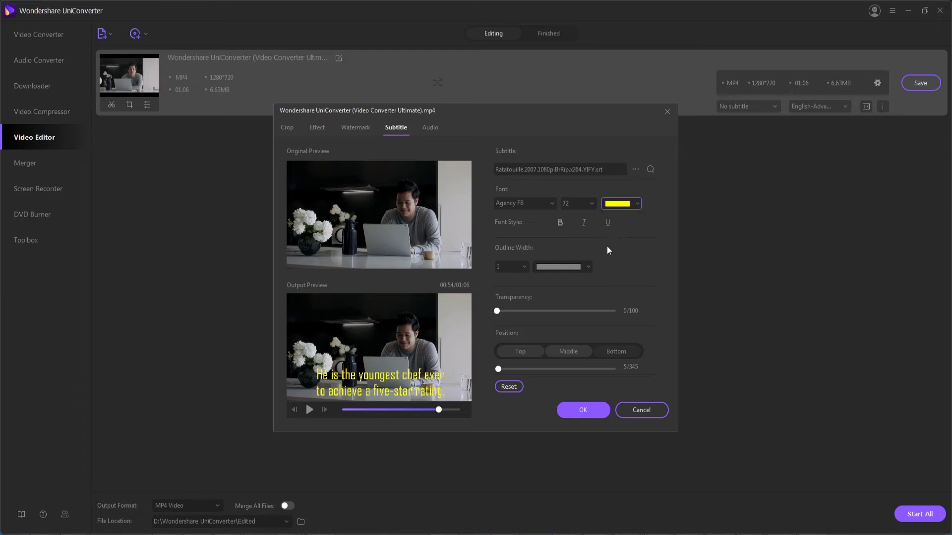
left_click(560, 223)
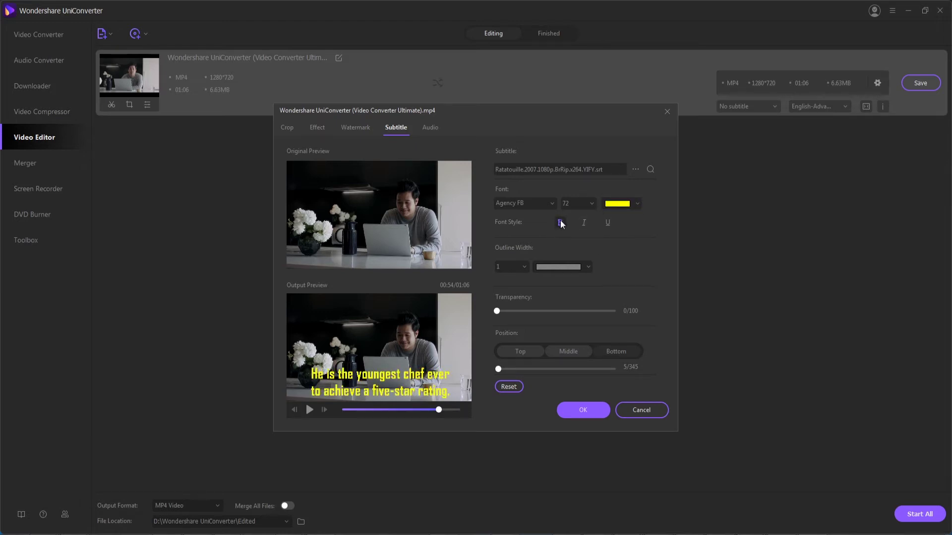
left_click(560, 222)
left_click(584, 222)
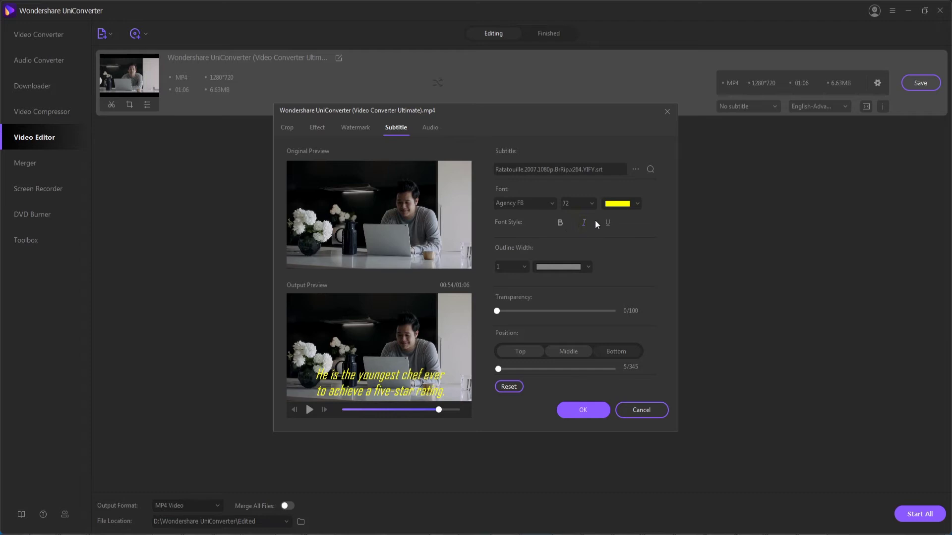
left_click(608, 223)
left_click(608, 223)
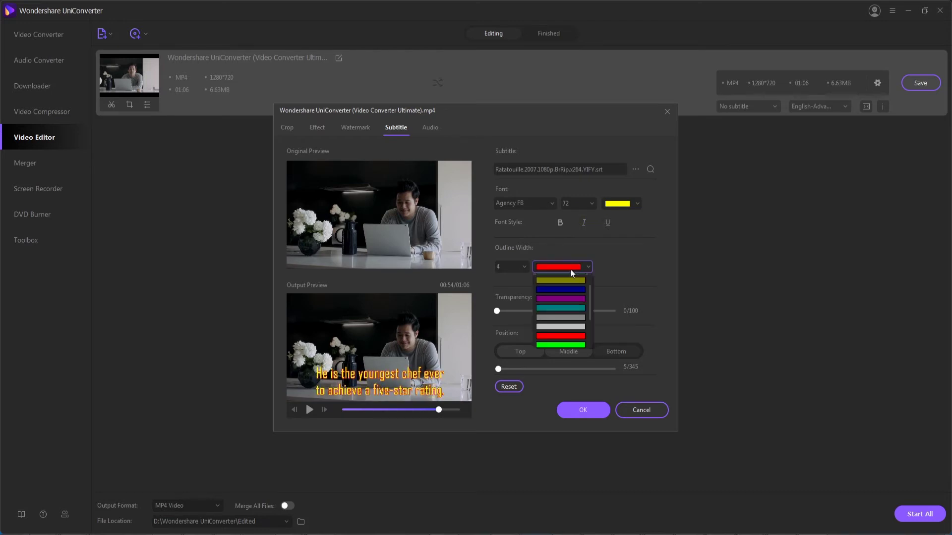
Set the subtitle outline width to 0 and fine-tune the subtitles' position near the bottom
left_click(519, 266)
left_click(547, 267)
left_click(552, 326)
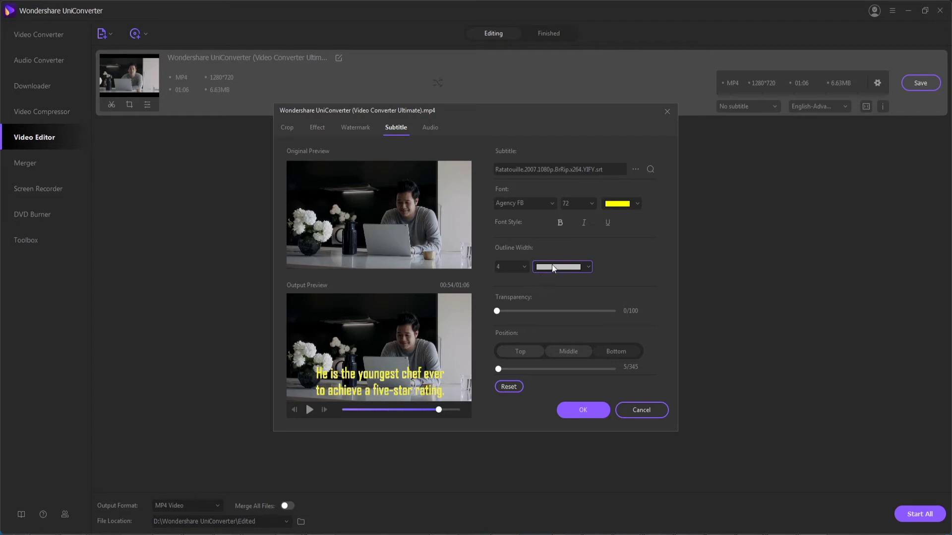
left_click(508, 267)
left_click(504, 279)
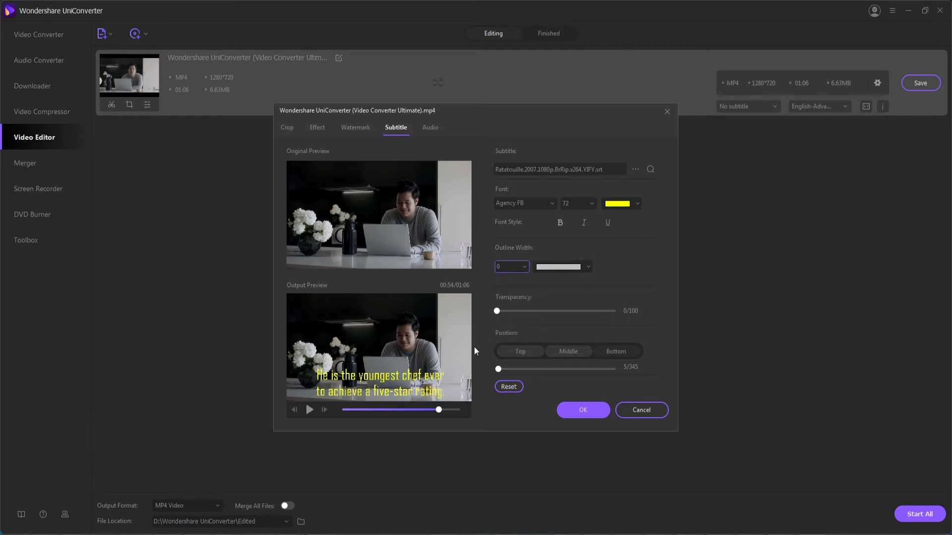
left_click(518, 350)
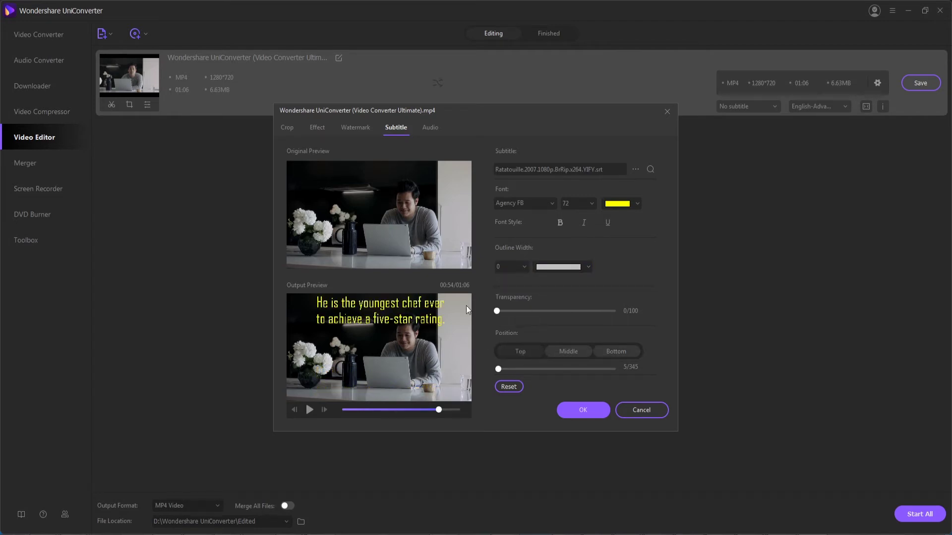
left_click(555, 349)
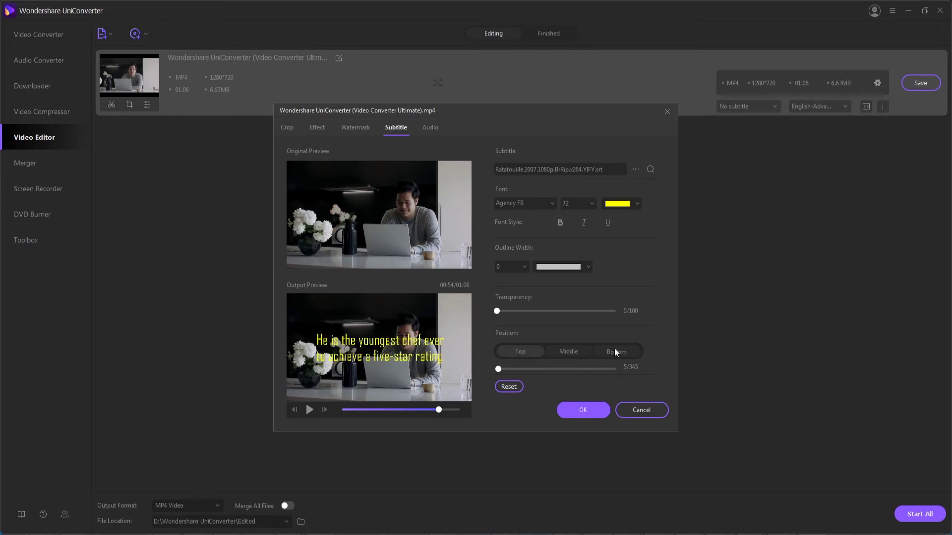
left_click(614, 350)
left_click_drag(555, 369, 475, 370)
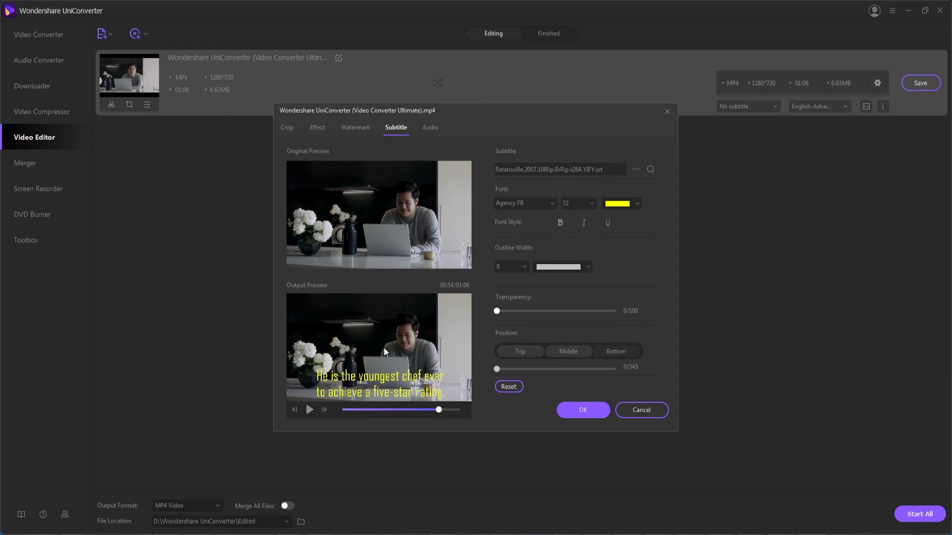
Play the preview and pause on the kitchen scene to check the yellow captions
left_click(309, 409)
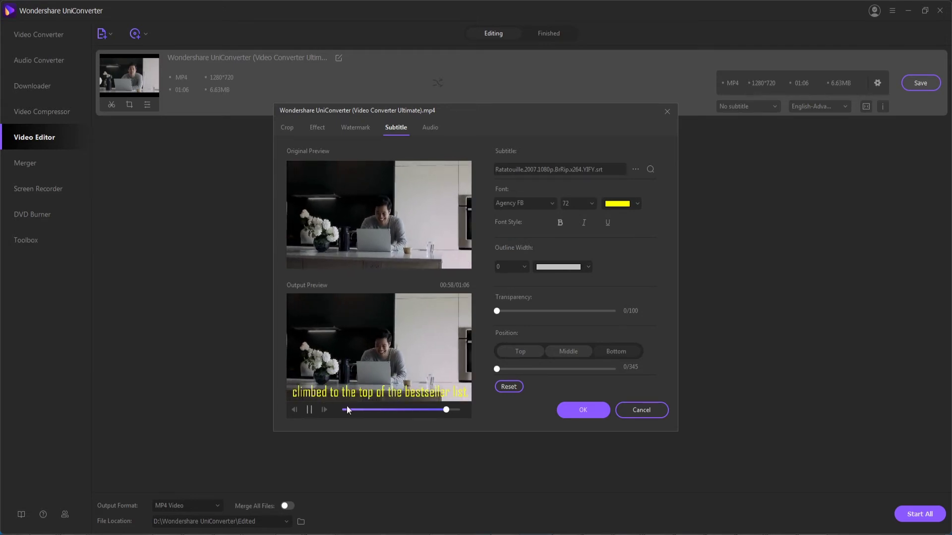
left_click(382, 409)
left_click(409, 410)
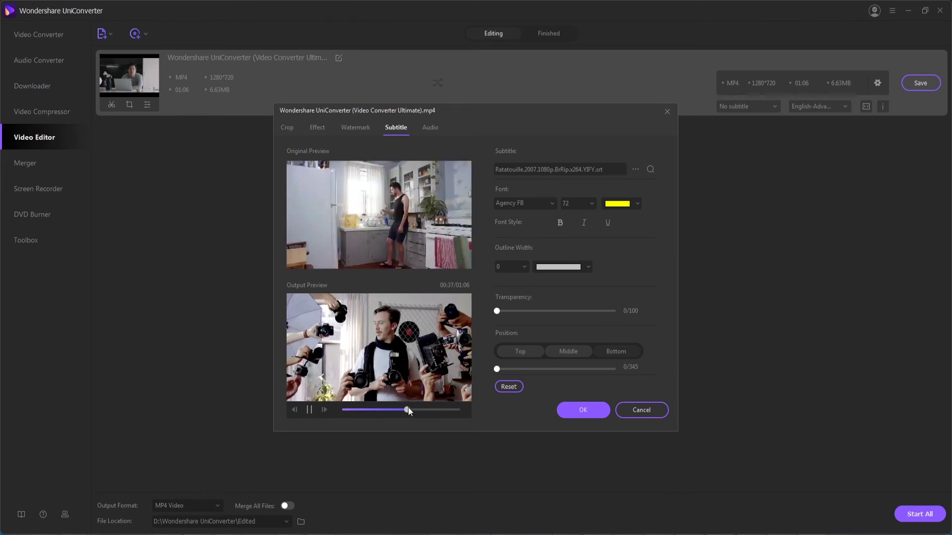
left_click(309, 410)
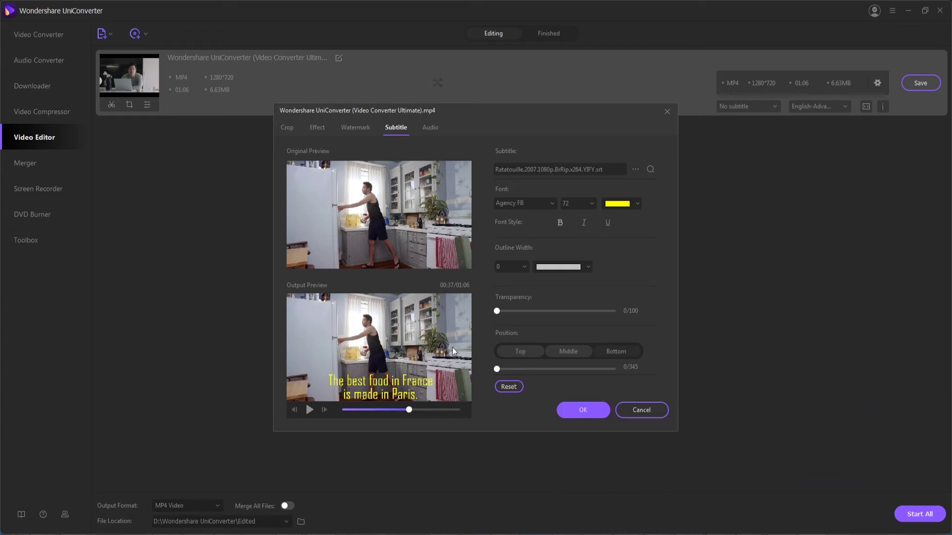
Apply the subtitle settings and set the output format to MOV, Same as source
left_click(579, 414)
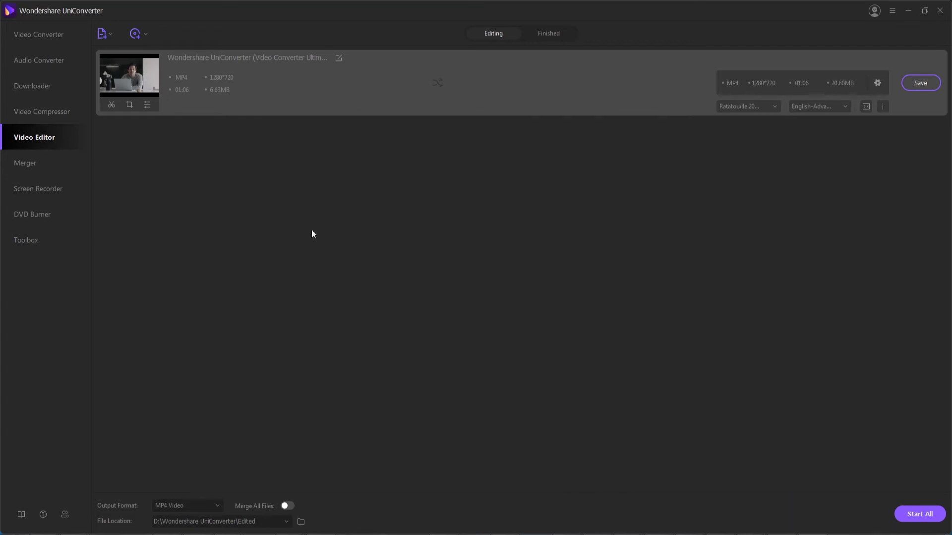
left_click(878, 83)
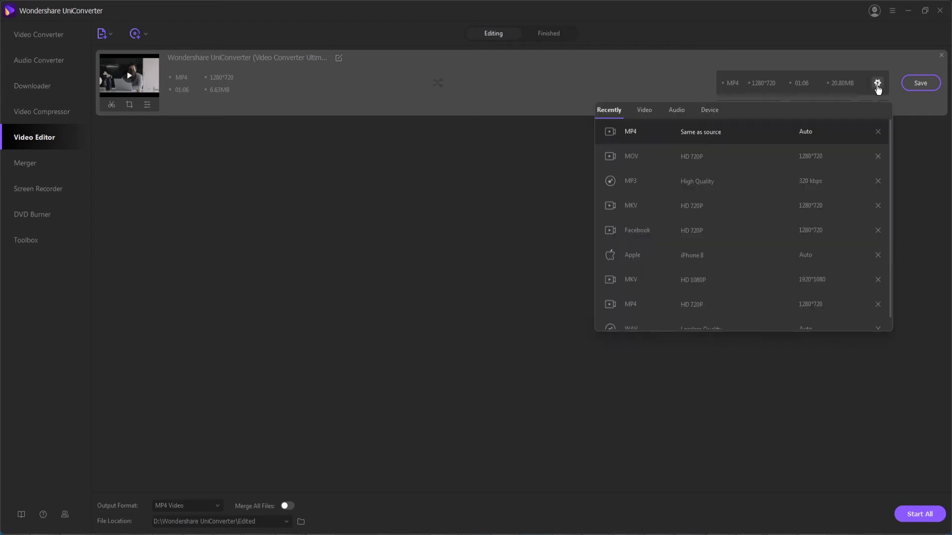
left_click(644, 111)
left_click(628, 178)
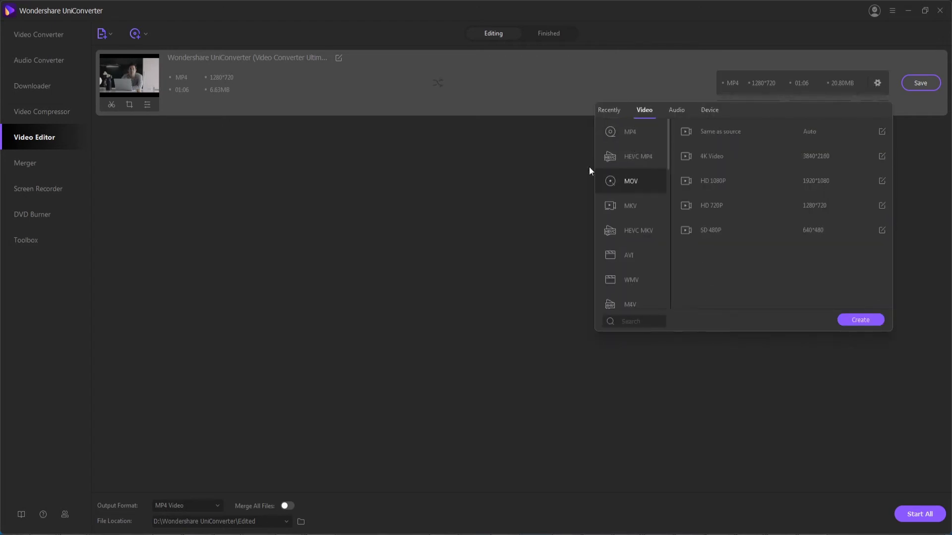
left_click(706, 132)
Start exporting the subtitled clip as MOV 1280*720
left_click(185, 506)
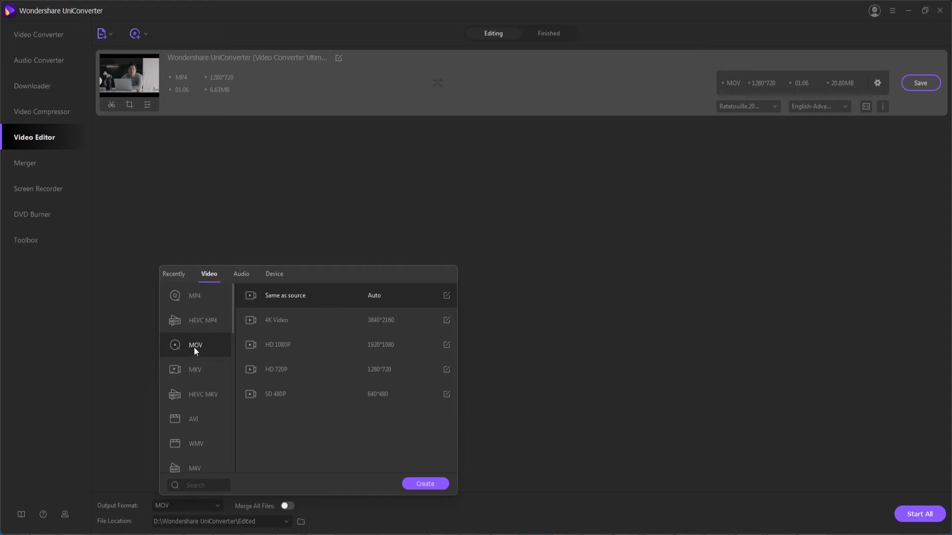
left_click(585, 376)
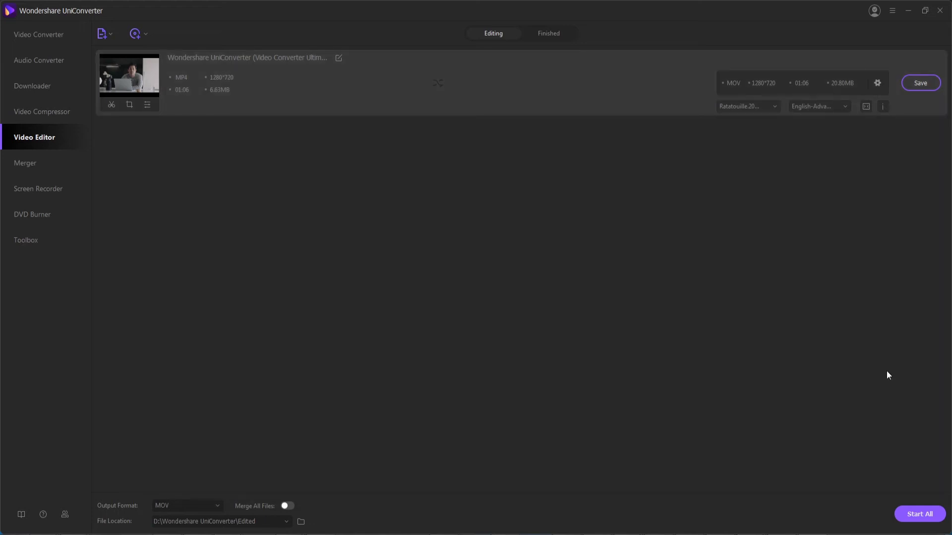
left_click(920, 515)
Play the exported MOV from the Finished list, skipping ahead to about 00:30
left_click(545, 34)
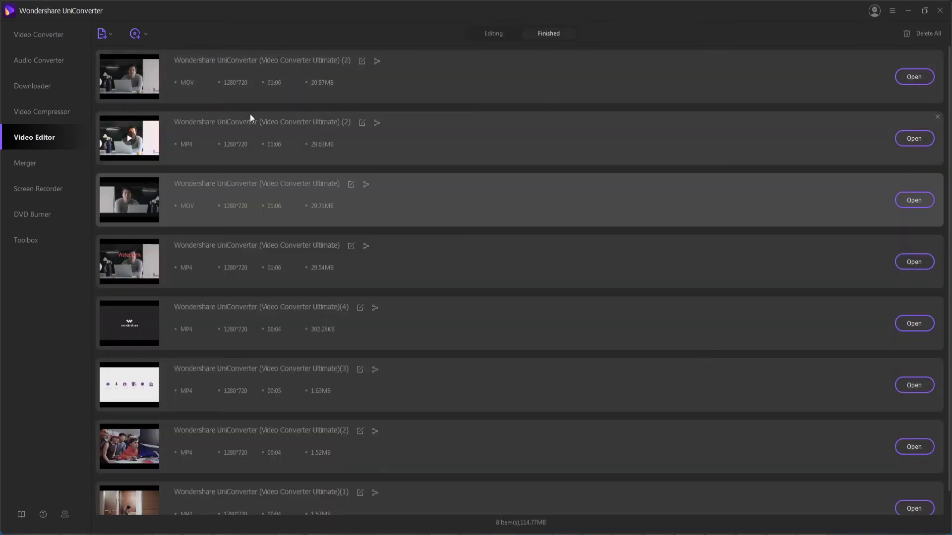
left_click(129, 77)
left_click(453, 388)
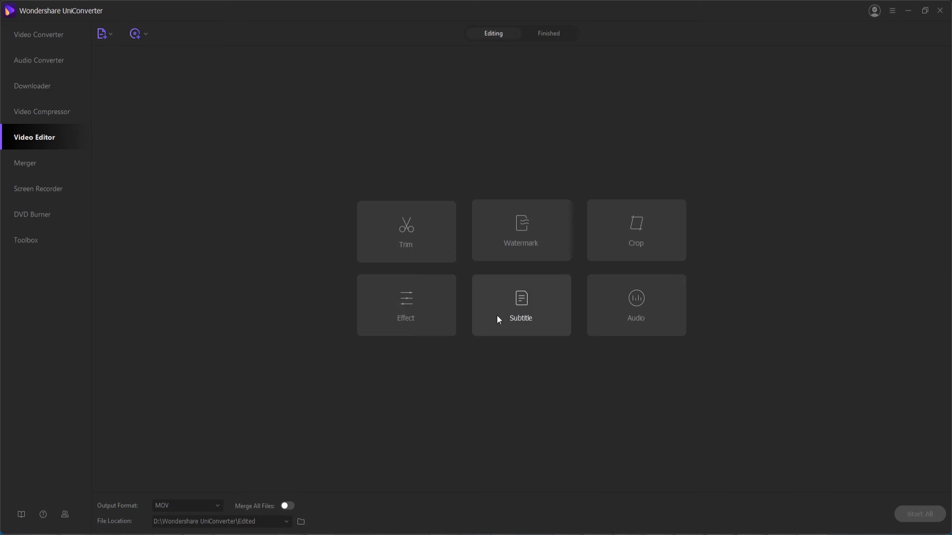
Add the exported MOV to Video Converter and select the English-Advanced Audio Codec track
left_click(519, 307)
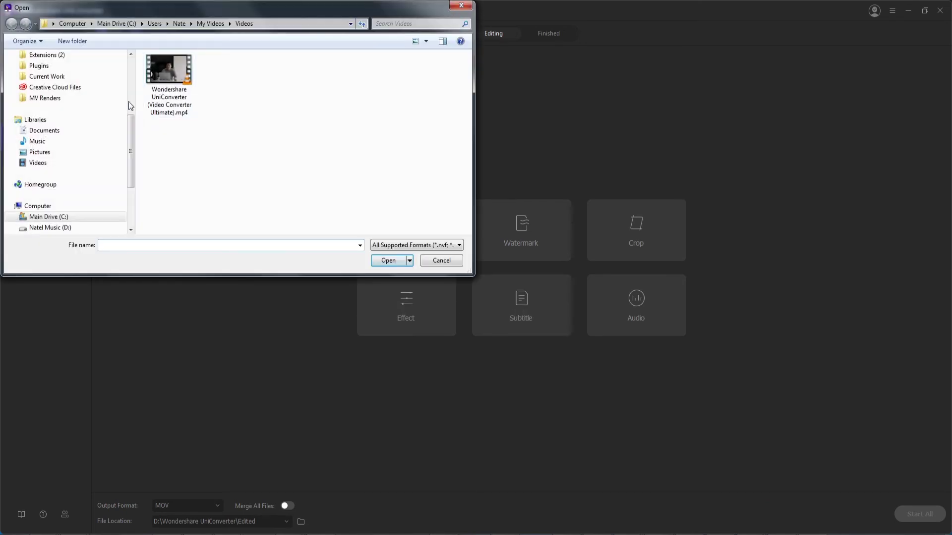
left_click_drag(130, 133, 136, 85)
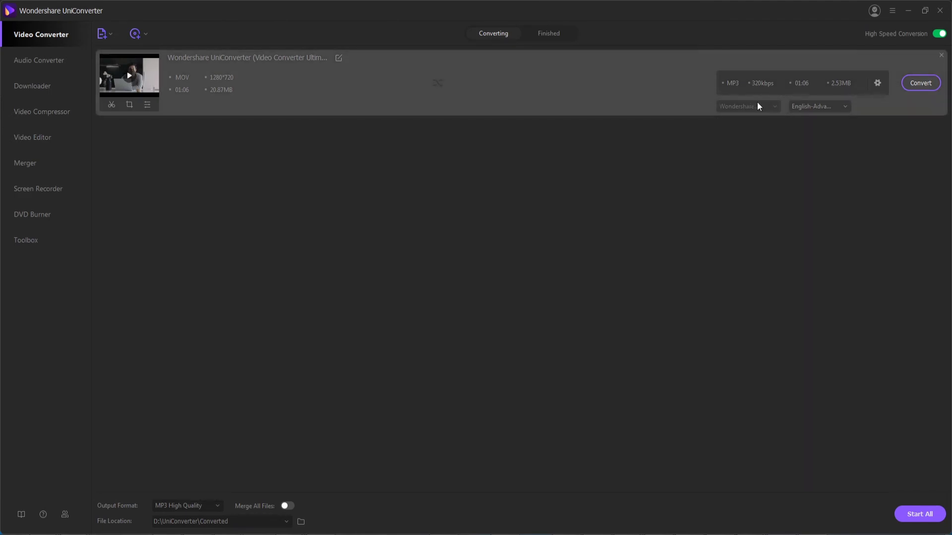
left_click(822, 108)
left_click(821, 107)
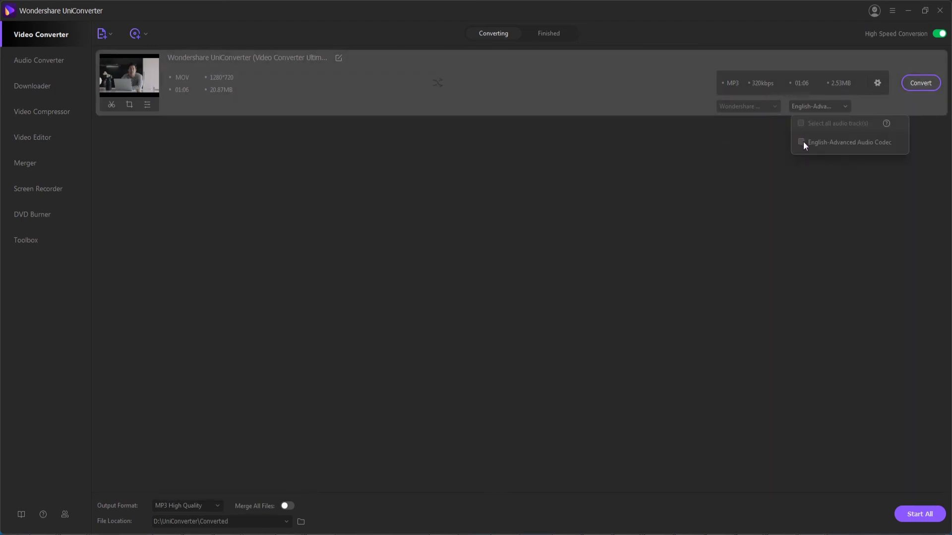
left_click(801, 143)
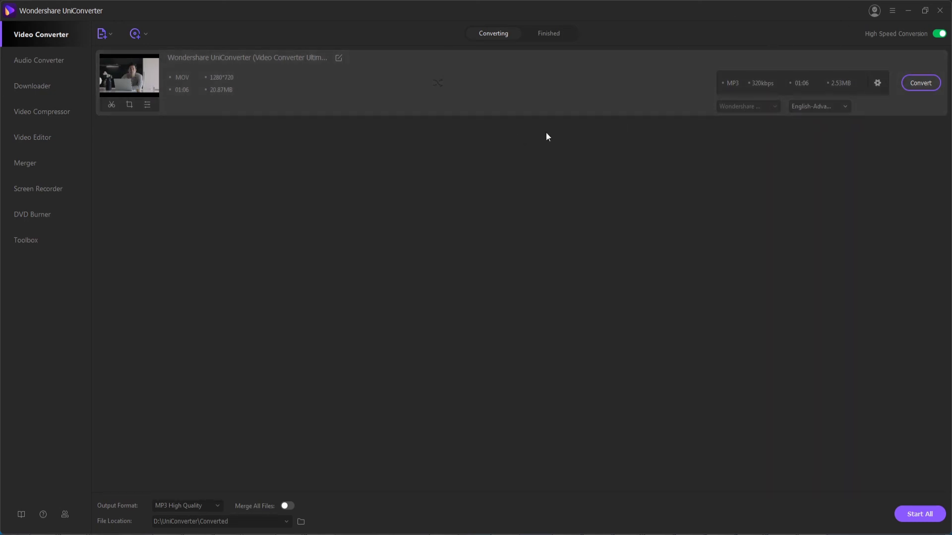
mouse_move(796, 107)
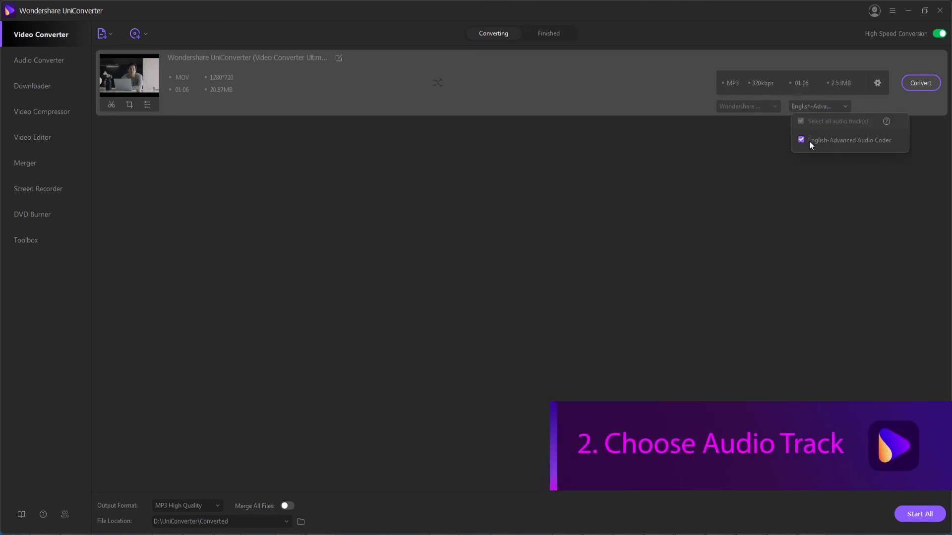
Set the MOV clip's target to MP4 Same as source (1280*720) and start converting
left_click(602, 214)
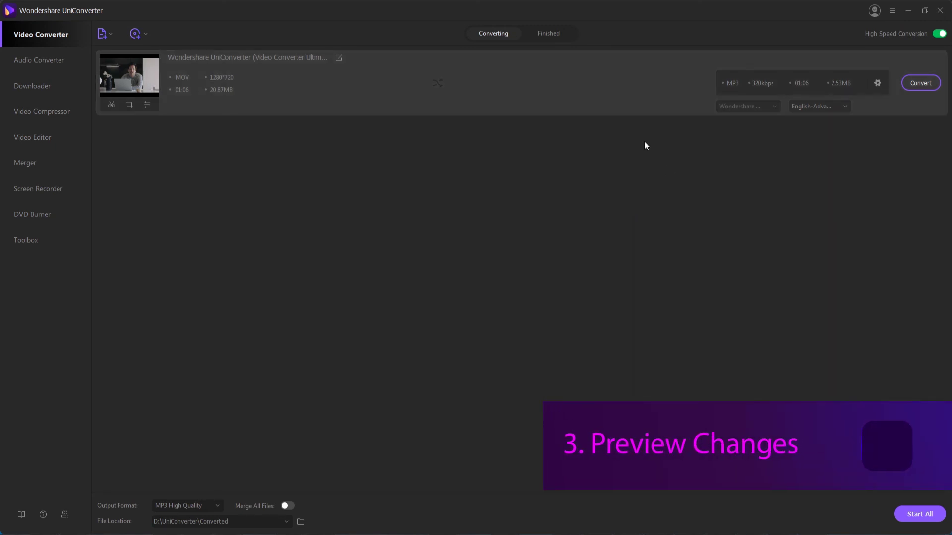
mouse_move(128, 79)
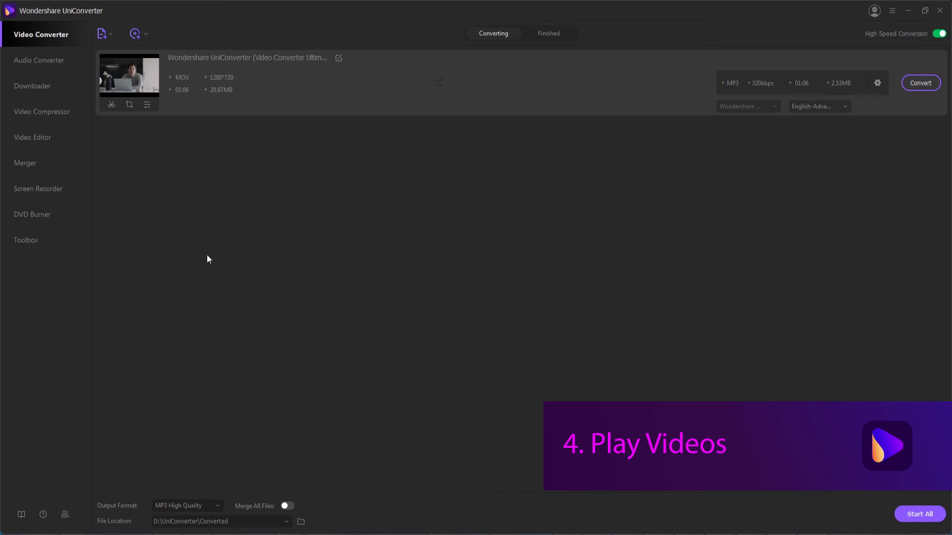
left_click(874, 88)
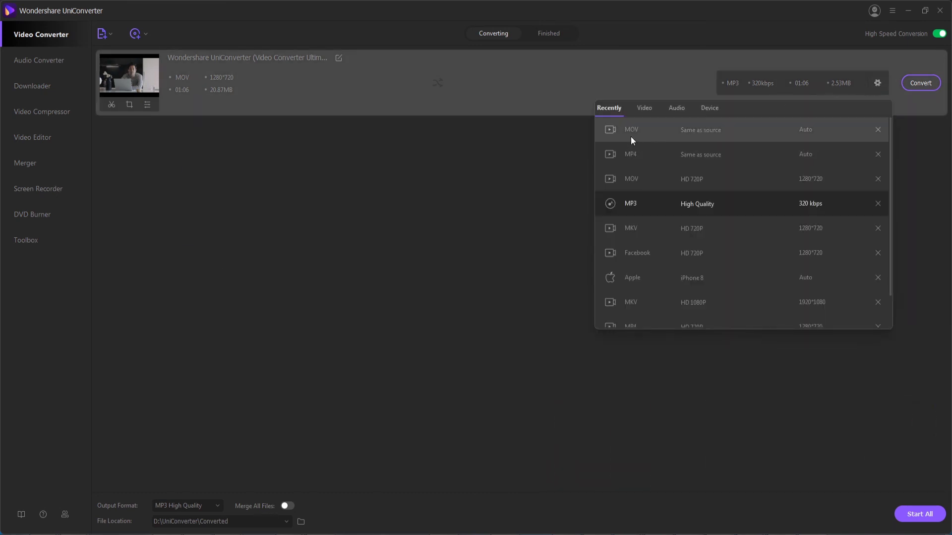
left_click(626, 153)
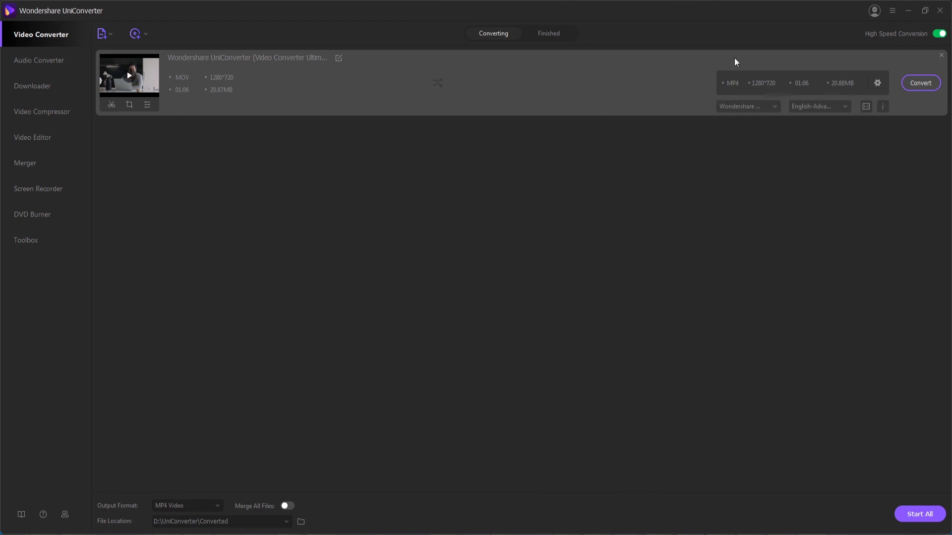
left_click(935, 514)
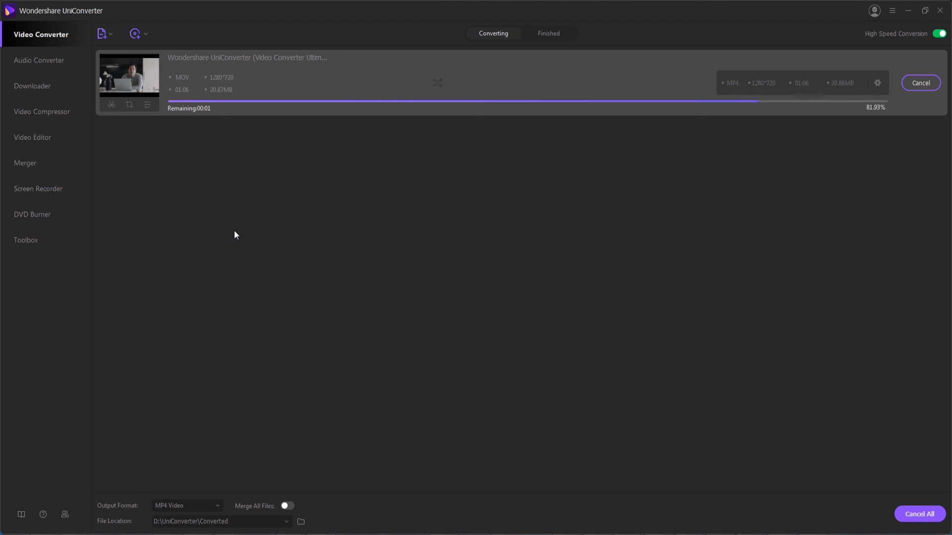
left_click(549, 34)
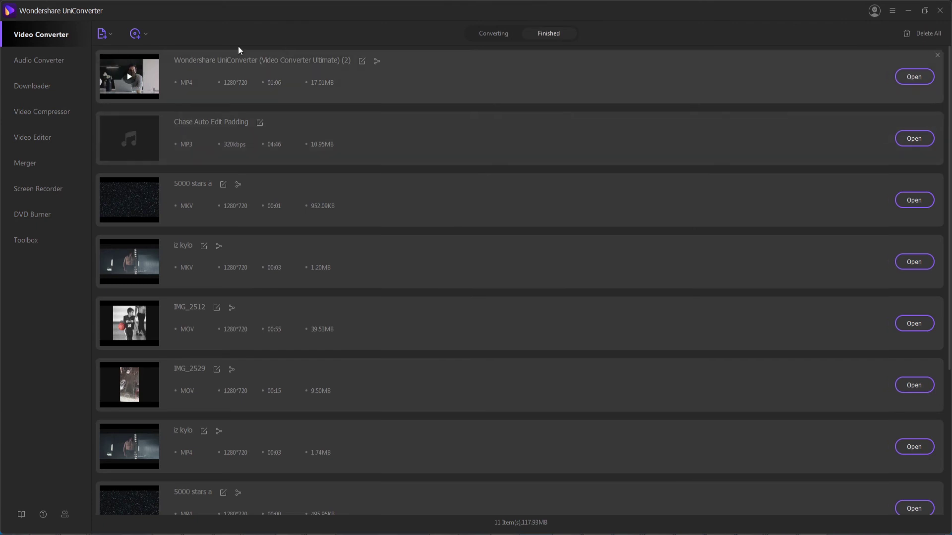